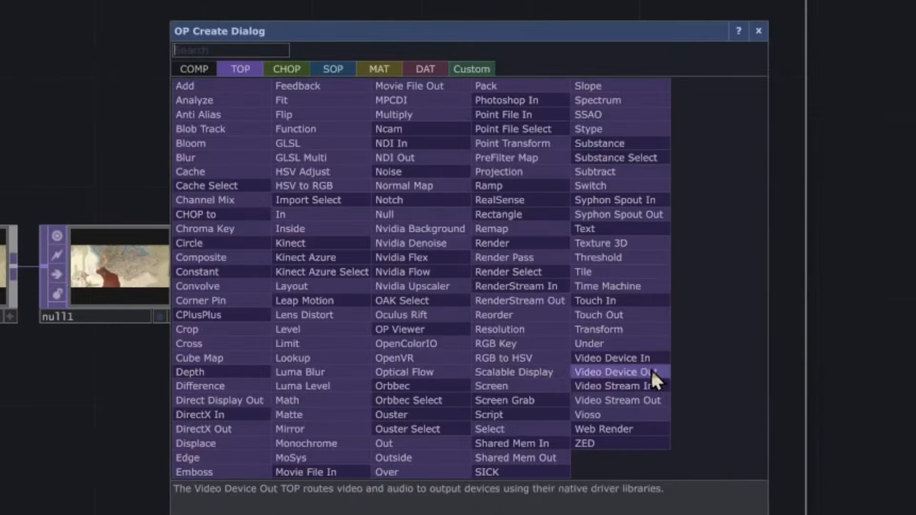
- Add a Syphon Spout Out TOP fed by null1 and set its sender name to "stuff"
{"action": "left_click", "coordinate": [640, 213]}
{"action": "left_click", "coordinate": [370, 296]}
{"action": "left_click_drag", "start_coordinate": [366, 266], "coordinate": [157, 281]}
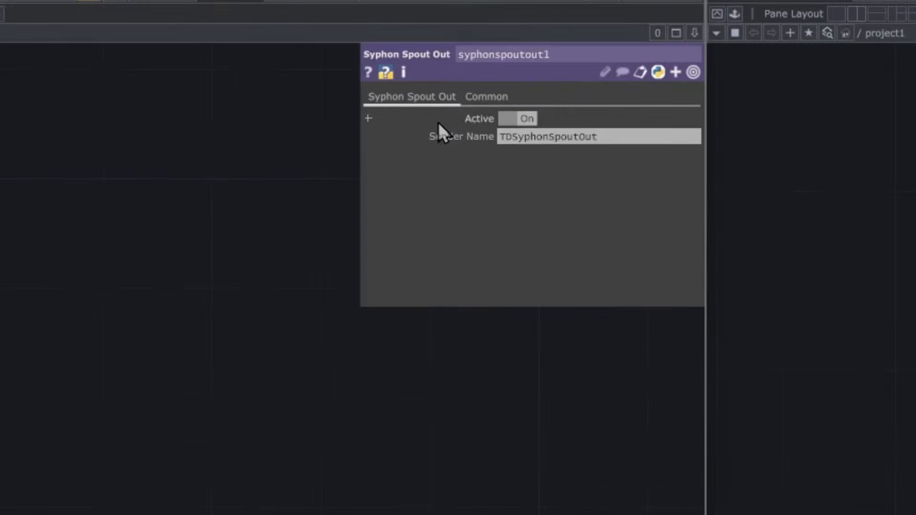
{"action": "left_click", "coordinate": [634, 138]}
{"action": "type", "text": "stuff"}
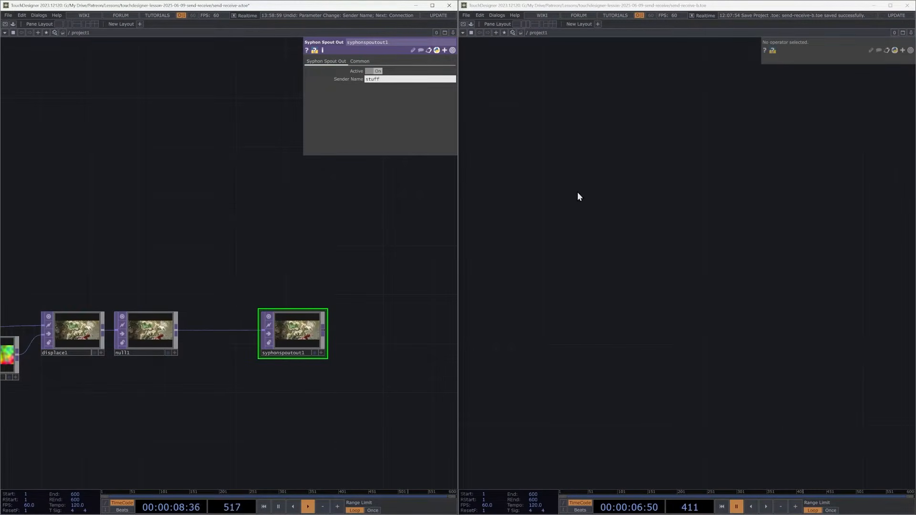
- In the second, empty TouchDesigner project, add a Syphon Spout In TOP and set its sender to "stuff"
{"action": "left_click", "coordinate": [577, 206]}
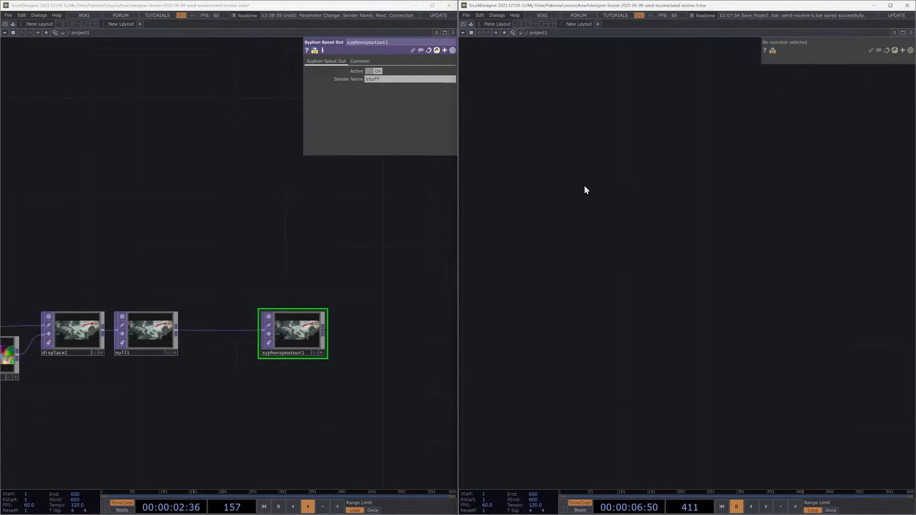
{"action": "key", "text": "Tab"}
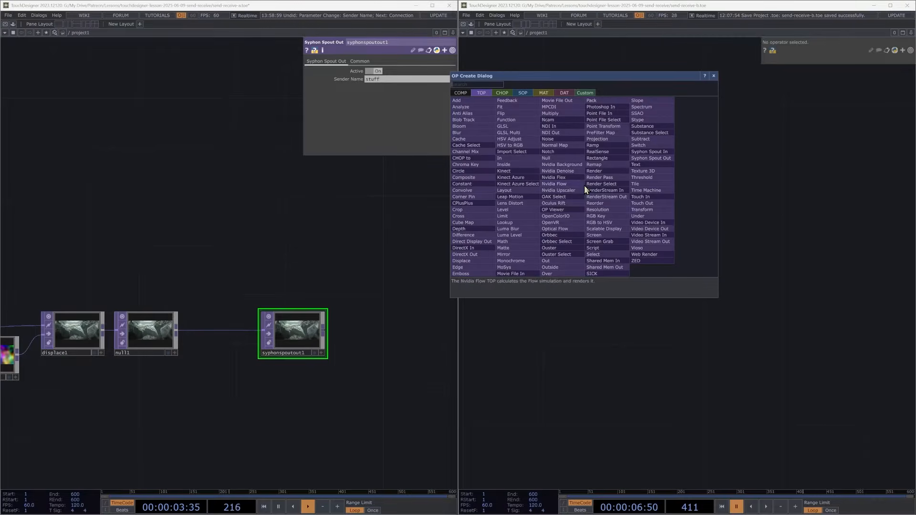
{"action": "left_click", "coordinate": [663, 154]}
{"action": "left_click", "coordinate": [594, 257]}
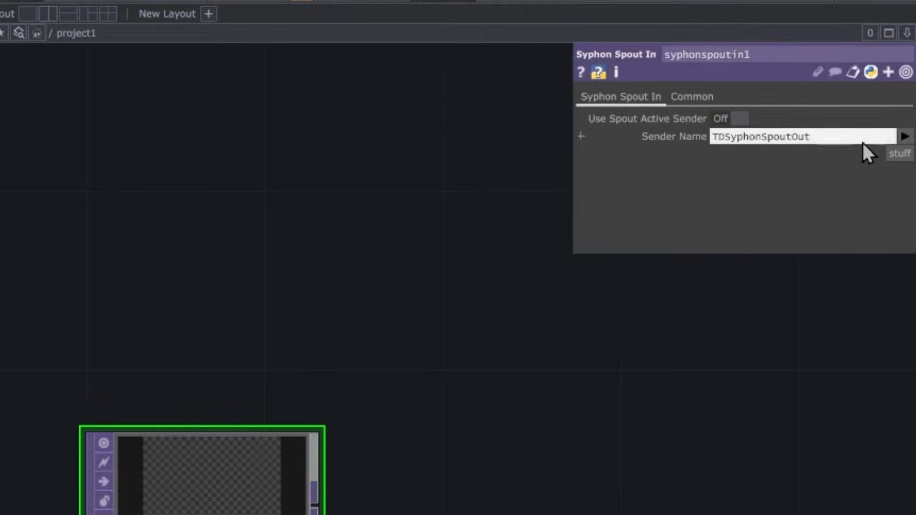
{"action": "left_click", "coordinate": [900, 154]}
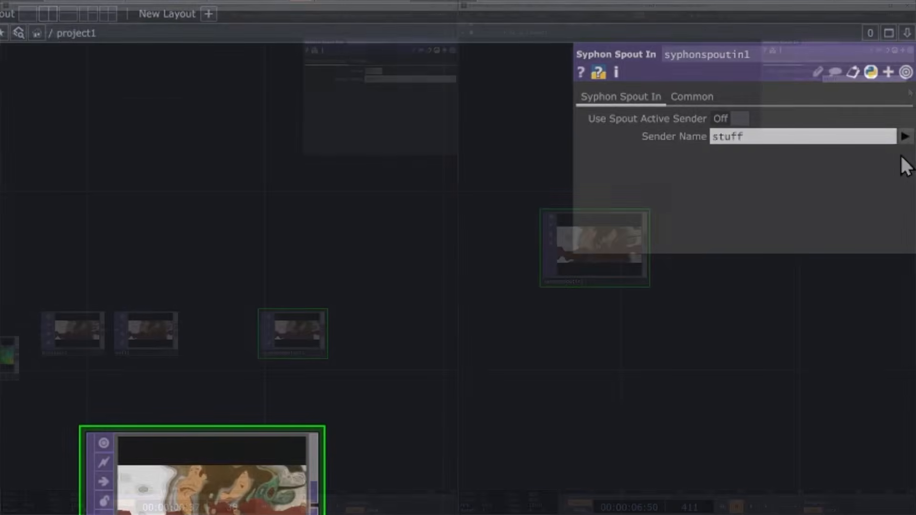
- Switch to Resolume Arena, place the "stuff" Spout source in Layer 1 at Column 3 and trigger the clip
{"action": "left_click", "coordinate": [770, 508]}
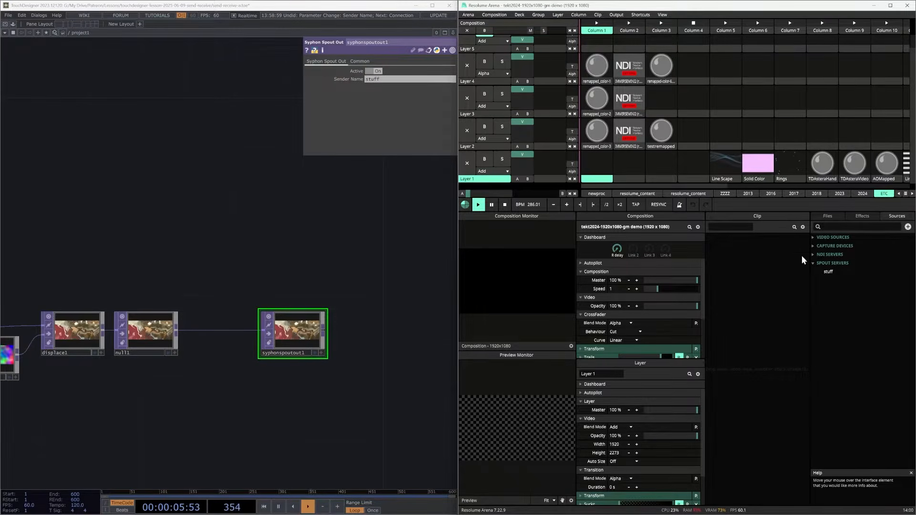
{"action": "left_click_drag", "start_coordinate": [833, 271], "coordinate": [666, 168]}
{"action": "left_click", "coordinate": [666, 168]}
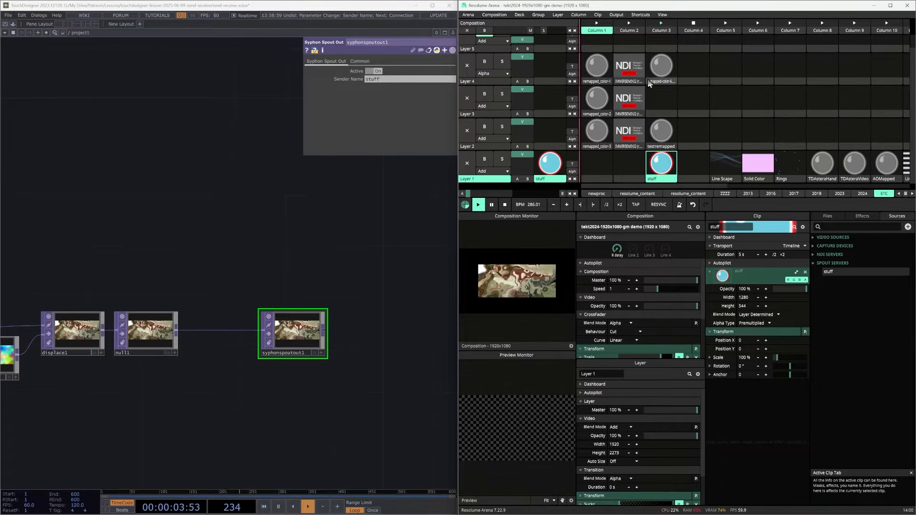
- Enable Texture sharing (Spout) for the composition output and trigger the Line Scape clip in Layer 1
{"action": "left_click", "coordinate": [615, 16]}
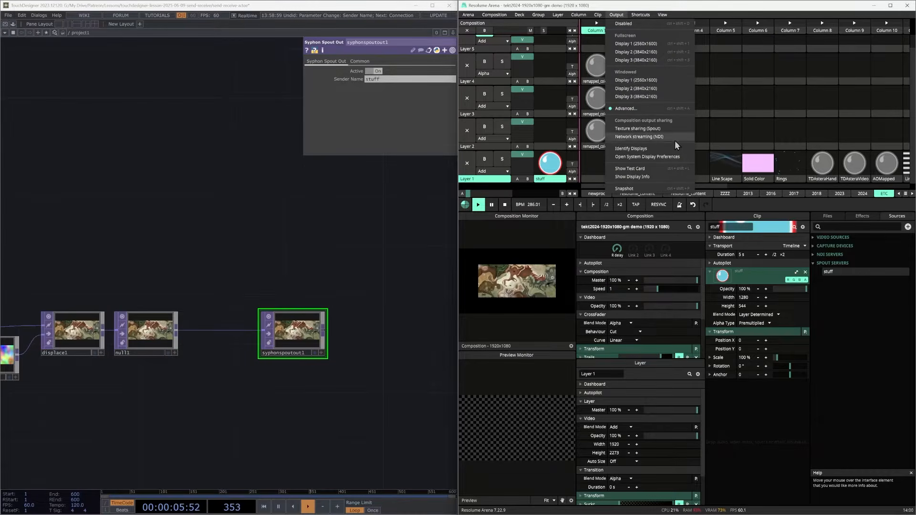
{"action": "left_click", "coordinate": [631, 129]}
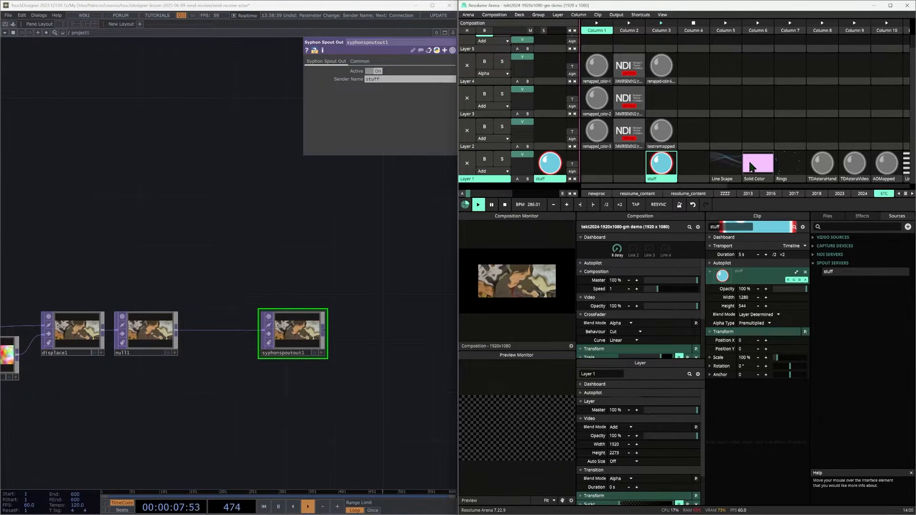
{"action": "left_click", "coordinate": [721, 167]}
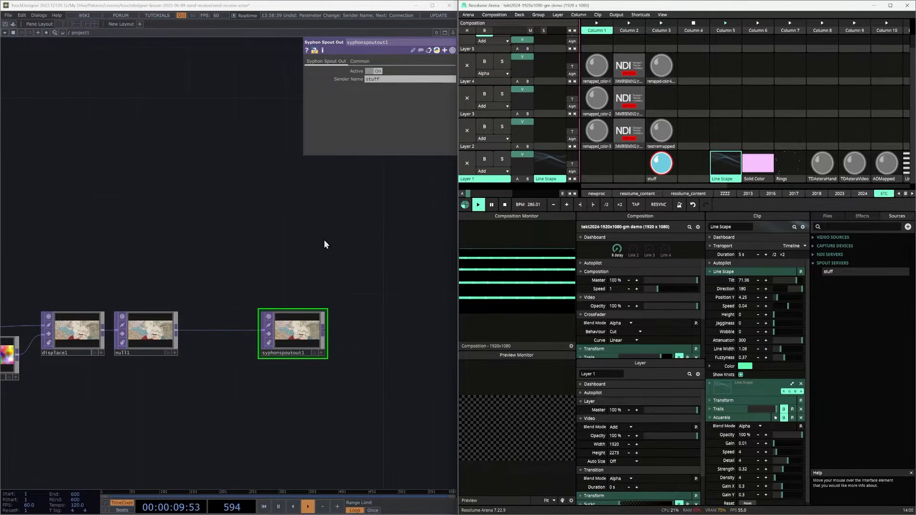
- In the first TouchDesigner project, add a Syphon Spout In TOP receiving the "Arena - Composition" sender
{"action": "key", "text": "Tab"}
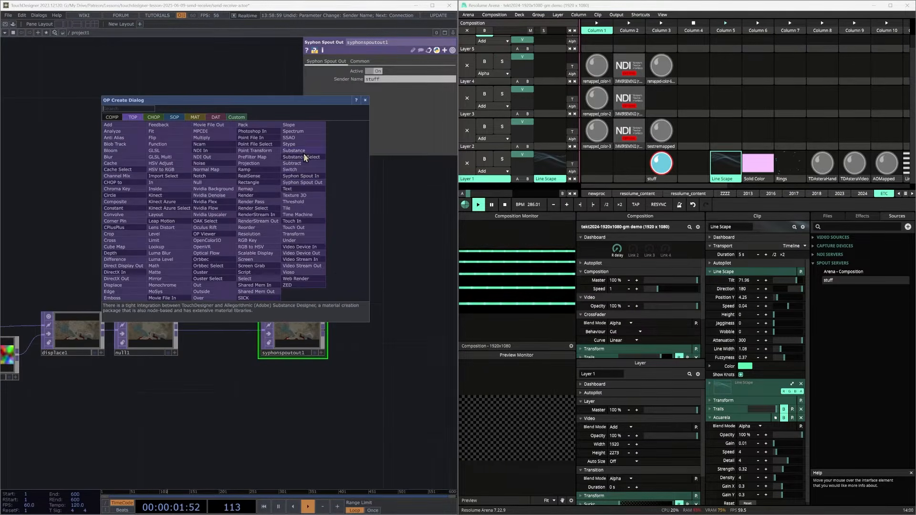
{"action": "left_click", "coordinate": [302, 176]}
{"action": "left_click", "coordinate": [275, 217]}
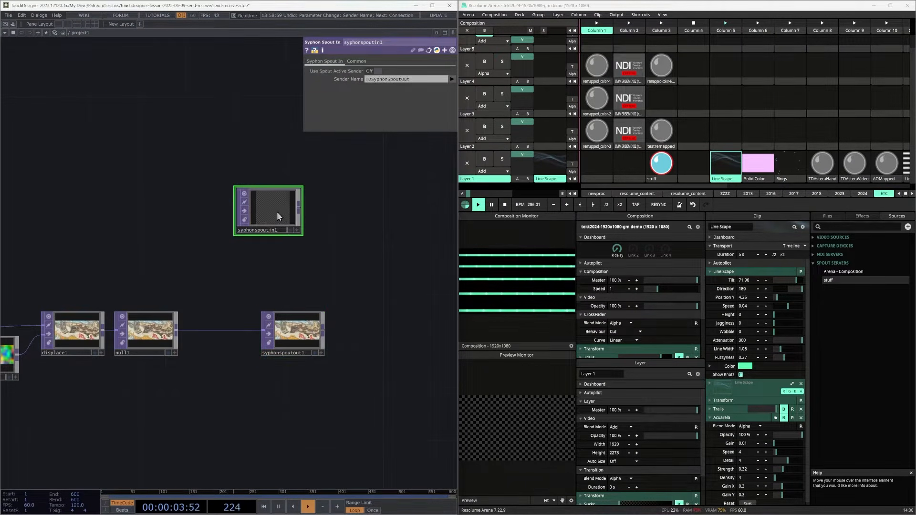
{"action": "left_click", "coordinate": [452, 80]}
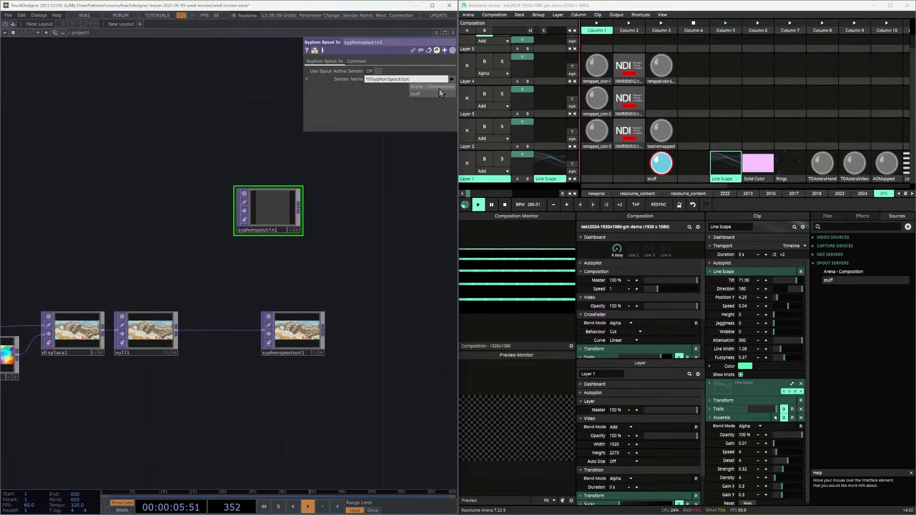
{"action": "left_click", "coordinate": [437, 87]}
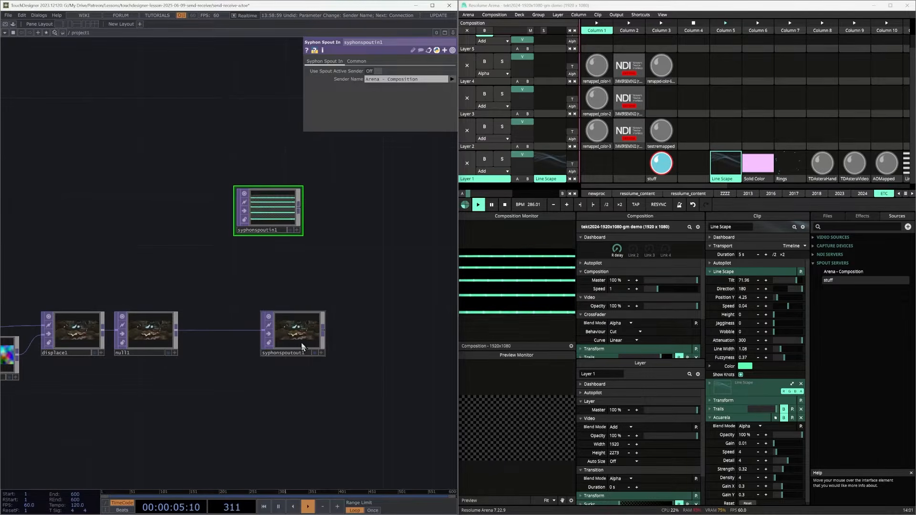
- Duplicate the Syphon Spout Out TOP and place the copy below the original
{"action": "left_click", "coordinate": [297, 317]}
{"action": "key", "text": "ctrl+c"}
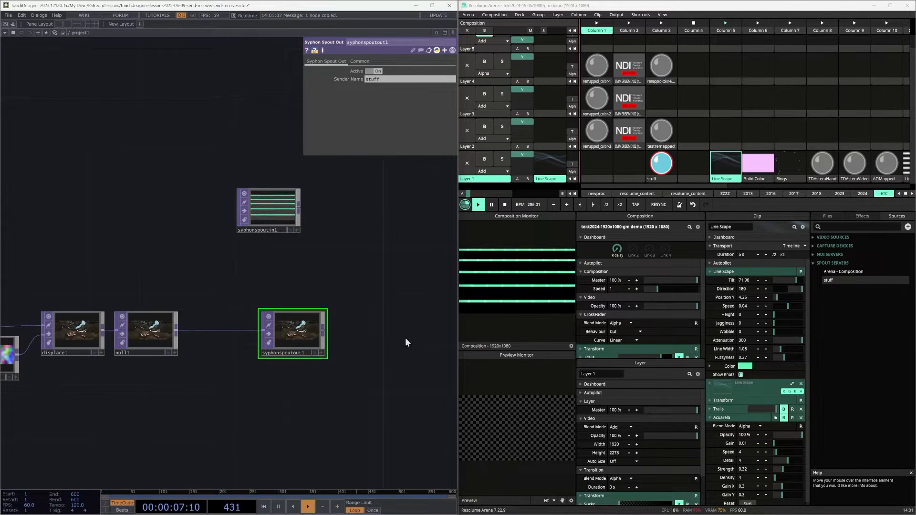
{"action": "key", "text": "ctrl+v"}
{"action": "middle_click", "coordinate": [308, 394]}
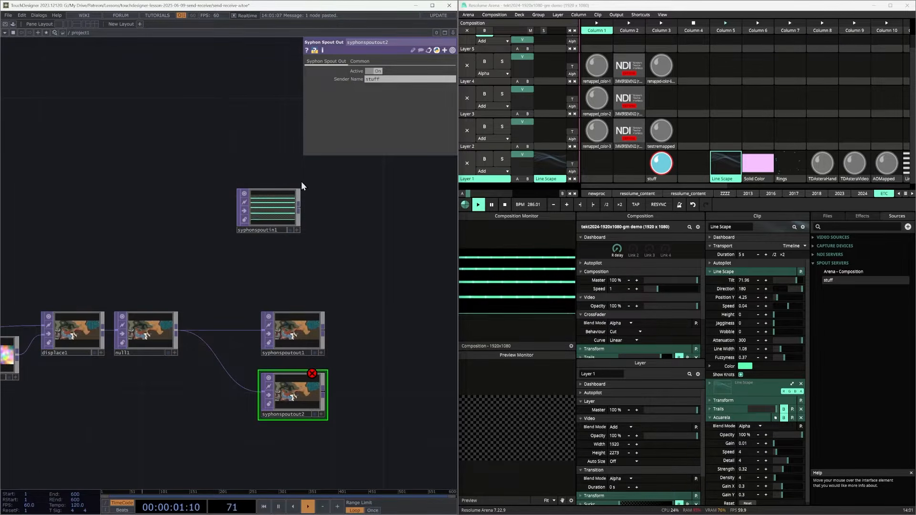
- Check the Syphon Spout In's sender name and try pasting a new sender name into the duplicated Syphon Spout Out
{"action": "left_click", "coordinate": [283, 215]}
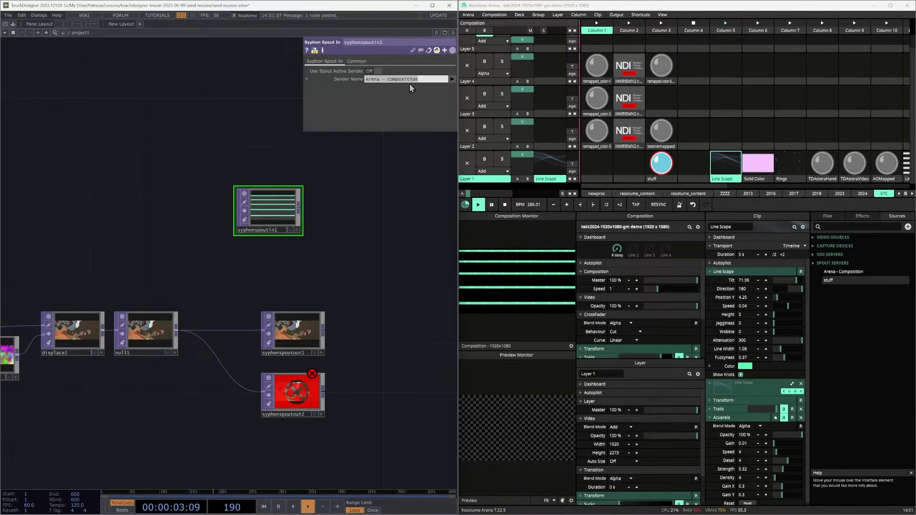
{"action": "left_click", "coordinate": [303, 402]}
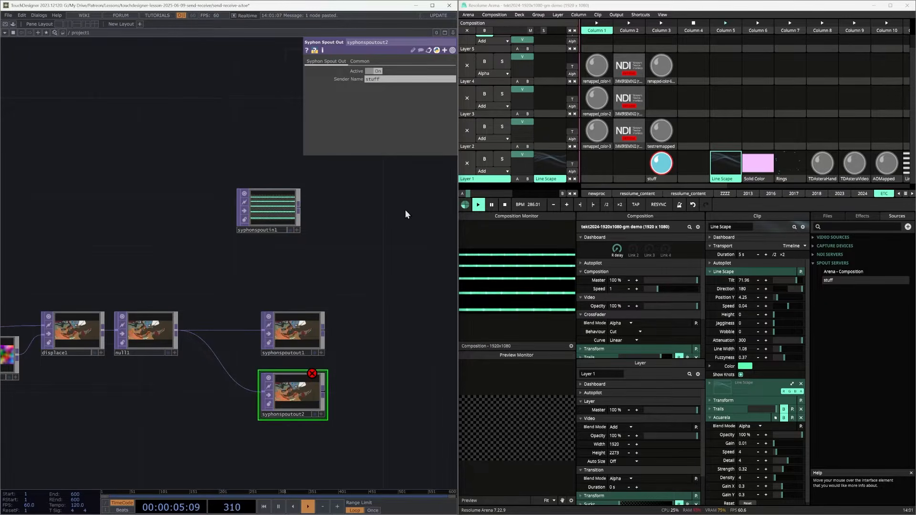
{"action": "left_click", "coordinate": [406, 79]}
{"action": "key", "text": "ctrl+v"}
{"action": "key", "text": "Return"}
{"action": "middle_click", "coordinate": [308, 394]}
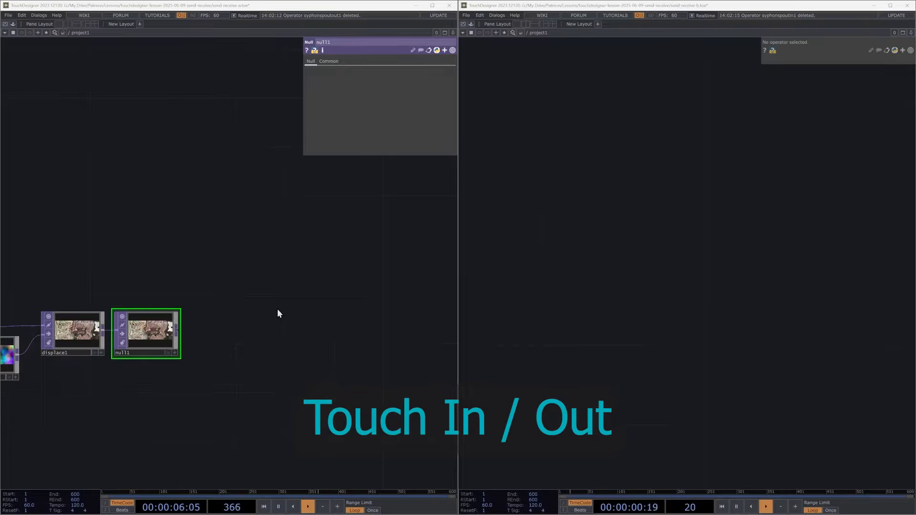
- Add a Touch Out TOP connected to null1 and line it up with the operator chain
{"action": "key", "text": "Tab"}
{"action": "left_click", "coordinate": [342, 328]}
{"action": "left_click", "coordinate": [281, 339]}
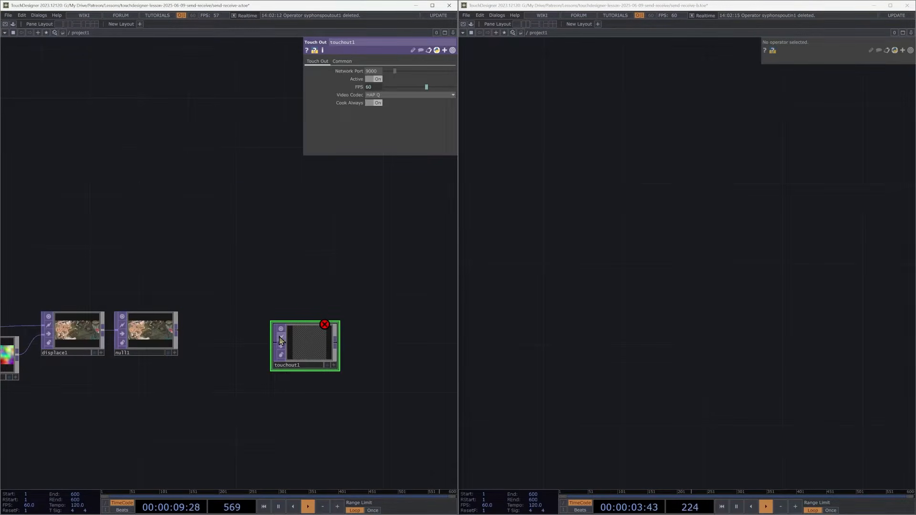
{"action": "left_click_drag", "start_coordinate": [305, 348], "coordinate": [305, 336]}
- Add a Touch In TOP to the second TouchDesigner project's network and try deleting it
{"action": "key", "text": "Tab"}
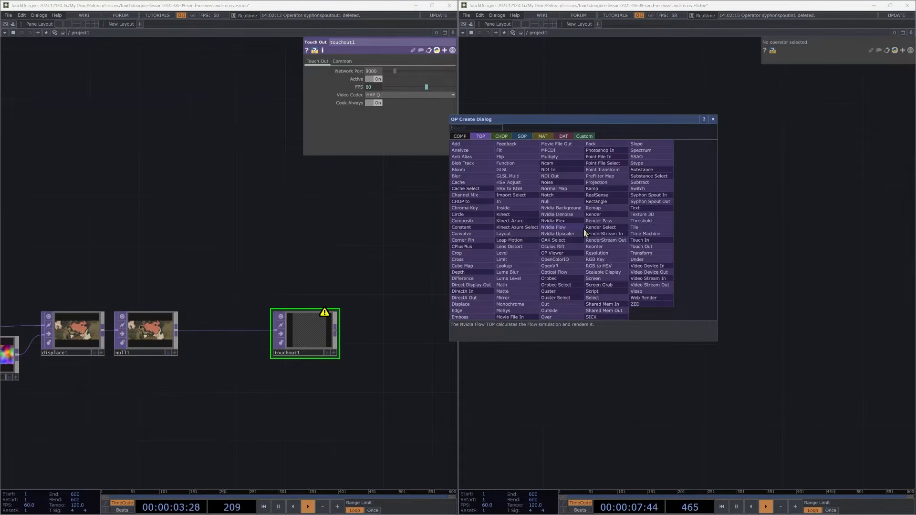
{"action": "left_click", "coordinate": [649, 245]}
{"action": "left_click", "coordinate": [572, 292]}
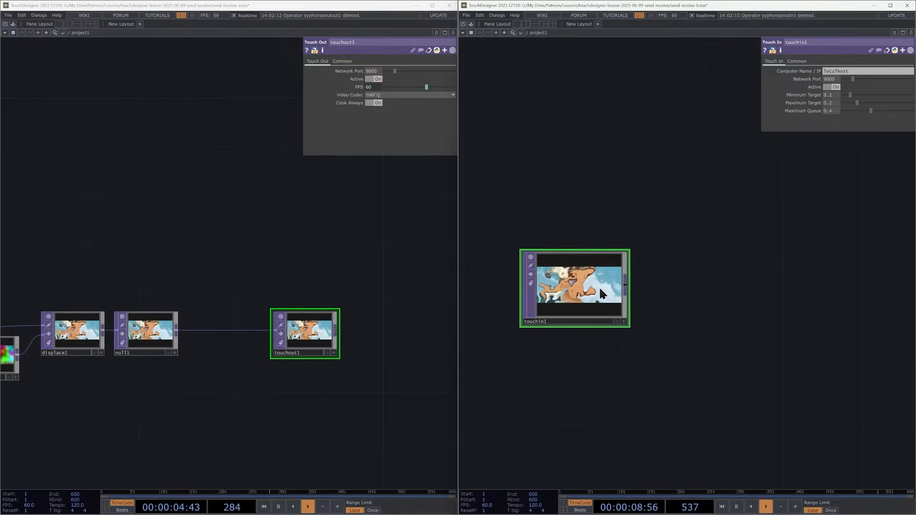
{"action": "key", "text": "Delete"}
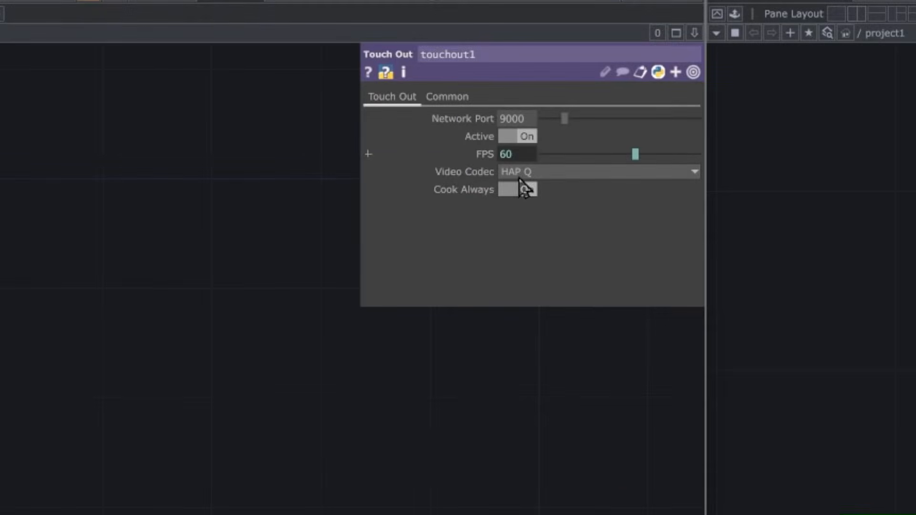
- Try the Uncompressed video codec on the Touch Out TOP and set it back to HAP Q
{"action": "left_click", "coordinate": [533, 173]}
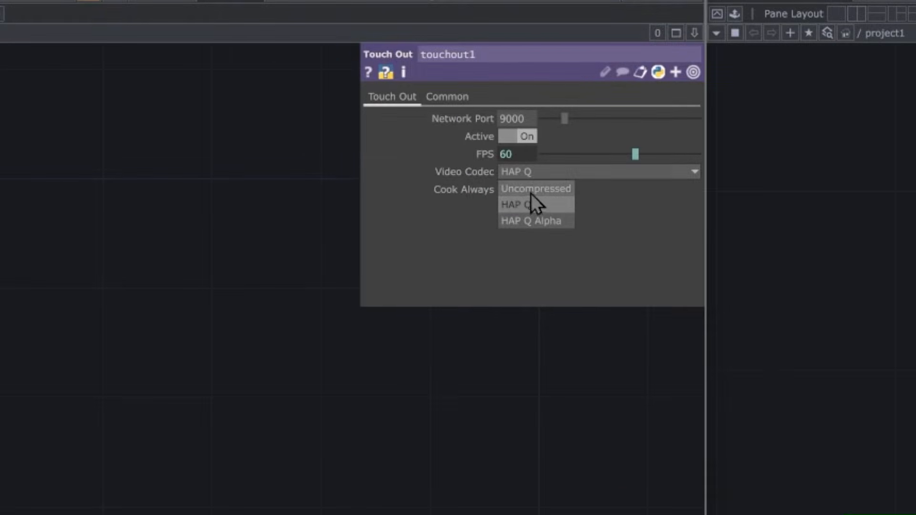
{"action": "left_click", "coordinate": [534, 191]}
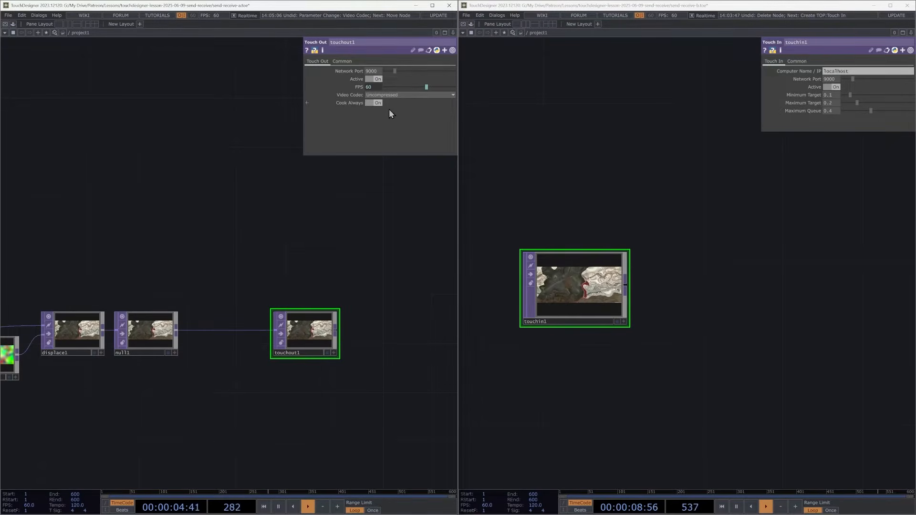
{"action": "left_click", "coordinate": [387, 95]}
{"action": "left_click", "coordinate": [377, 109]}
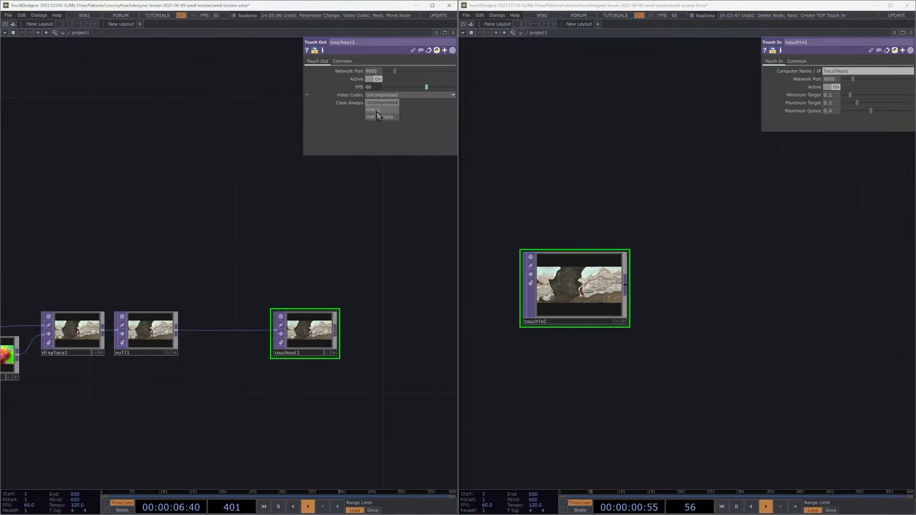
{"action": "left_click", "coordinate": [400, 96]}
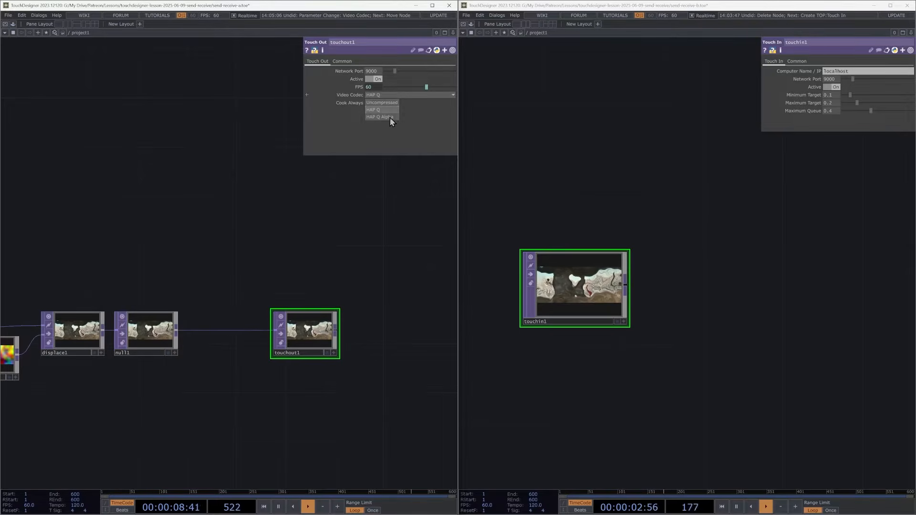
{"action": "left_click", "coordinate": [380, 261]}
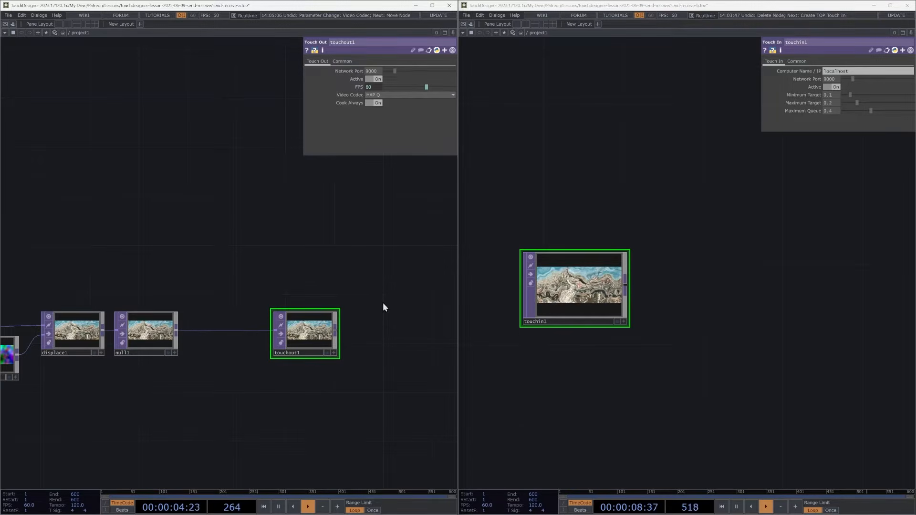